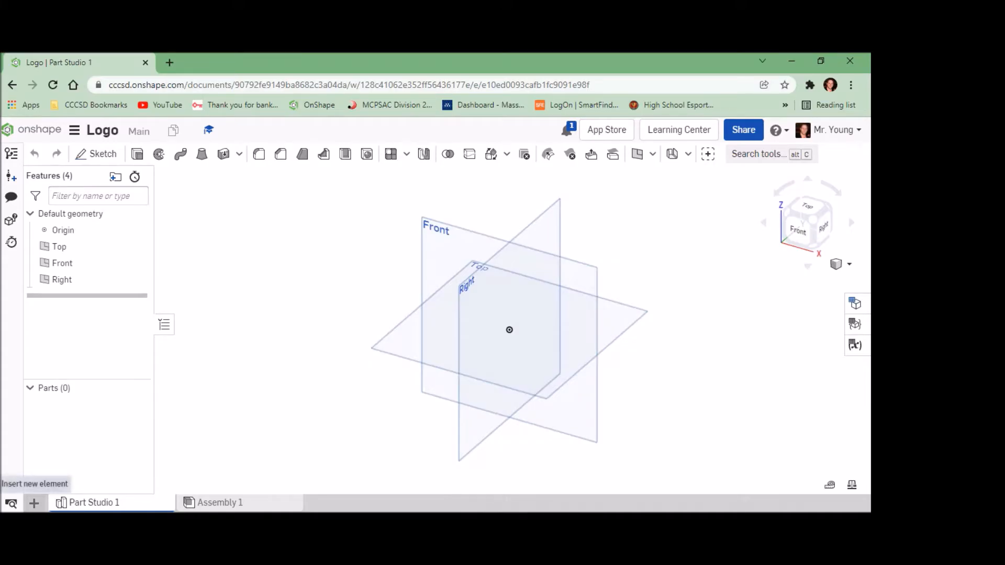
# Import the Bills Logo PNG image from the Desktop into the document and dismiss the upload notifications
pyautogui.click(33, 503)
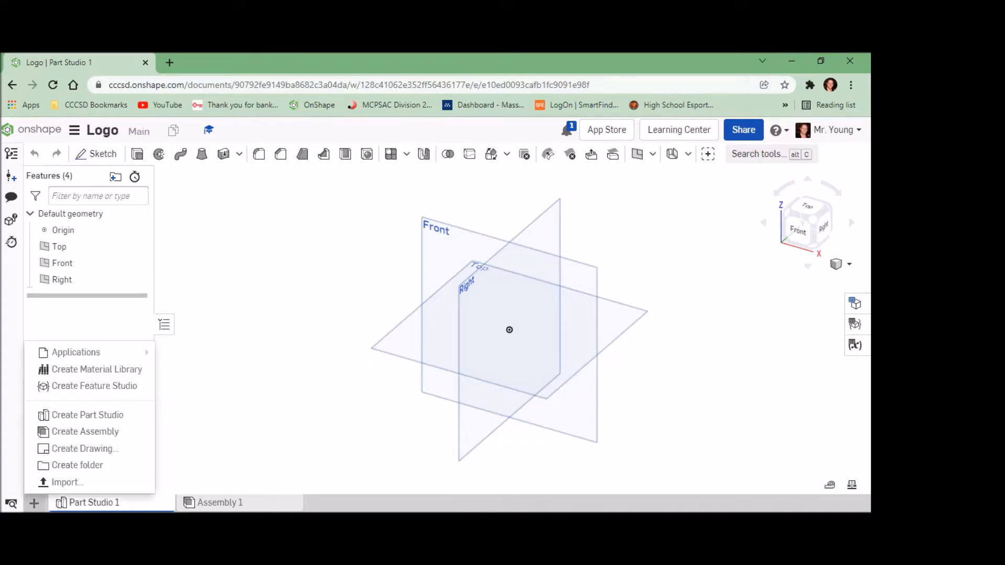
pyautogui.click(65, 484)
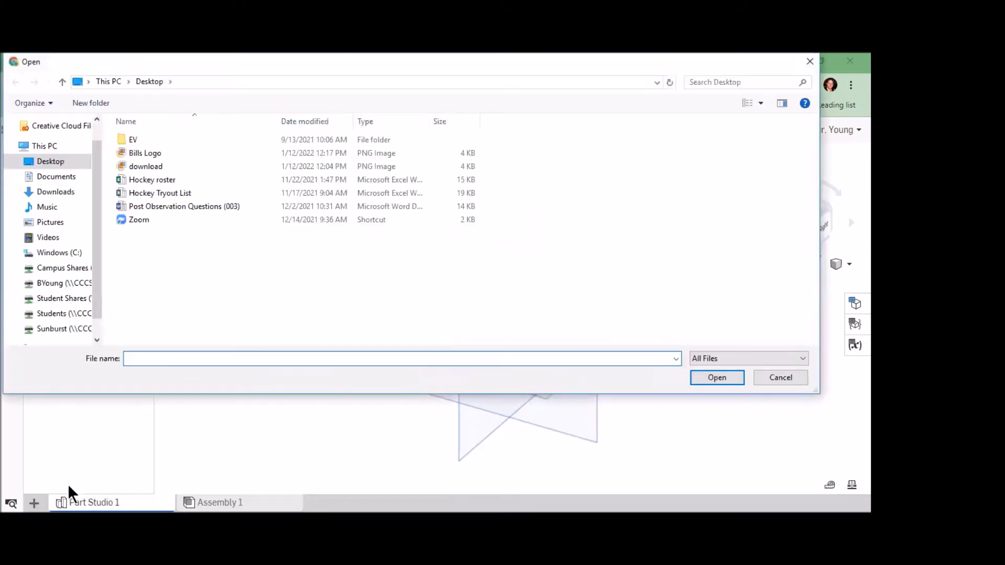
pyautogui.click(54, 163)
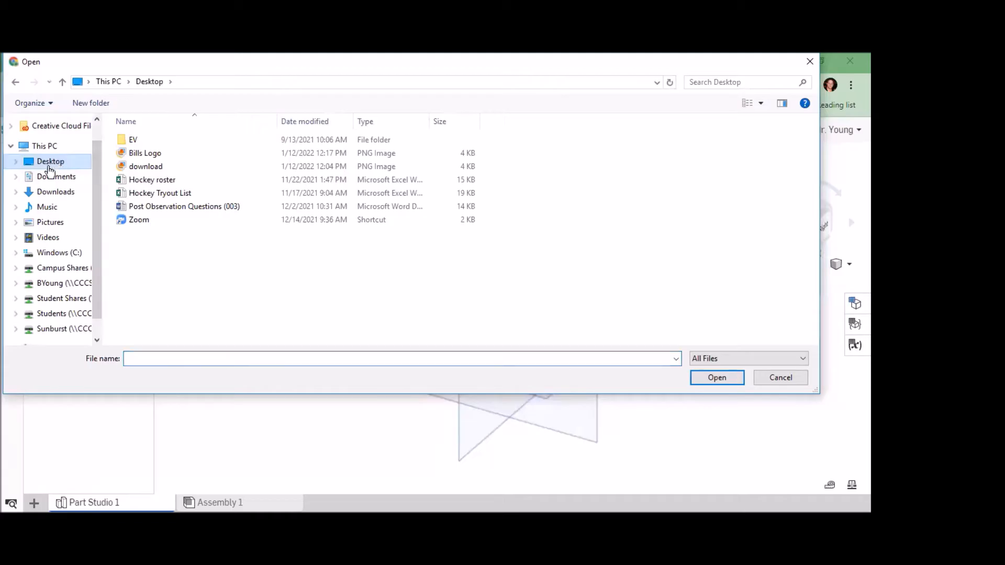
pyautogui.click(139, 152)
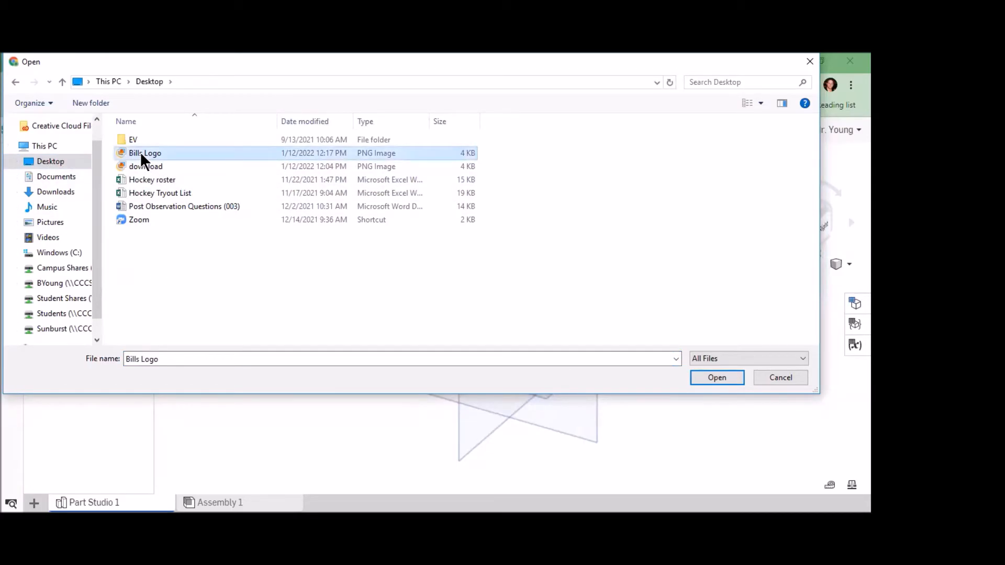
pyautogui.click(717, 376)
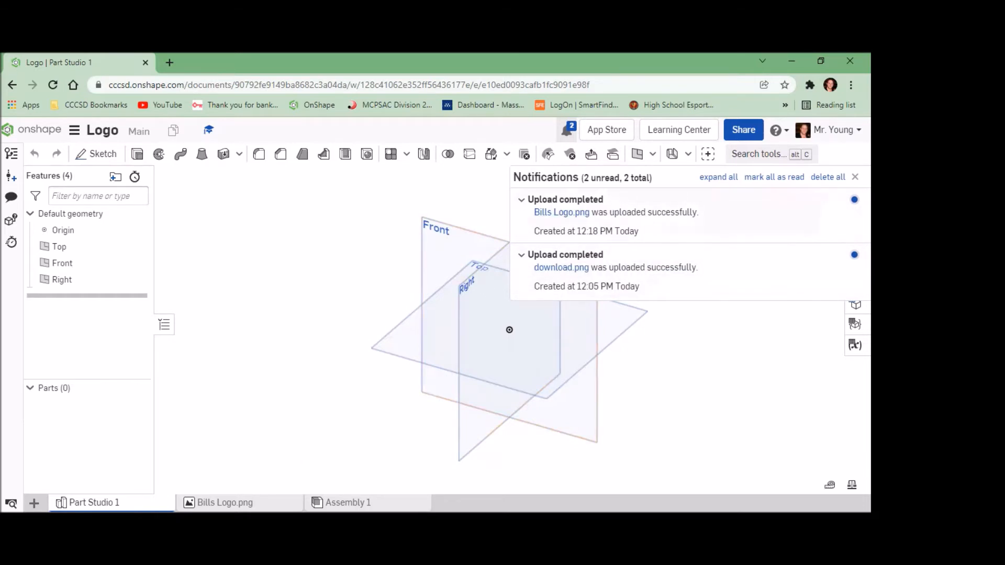
pyautogui.moveTo(237, 503)
pyautogui.click(855, 177)
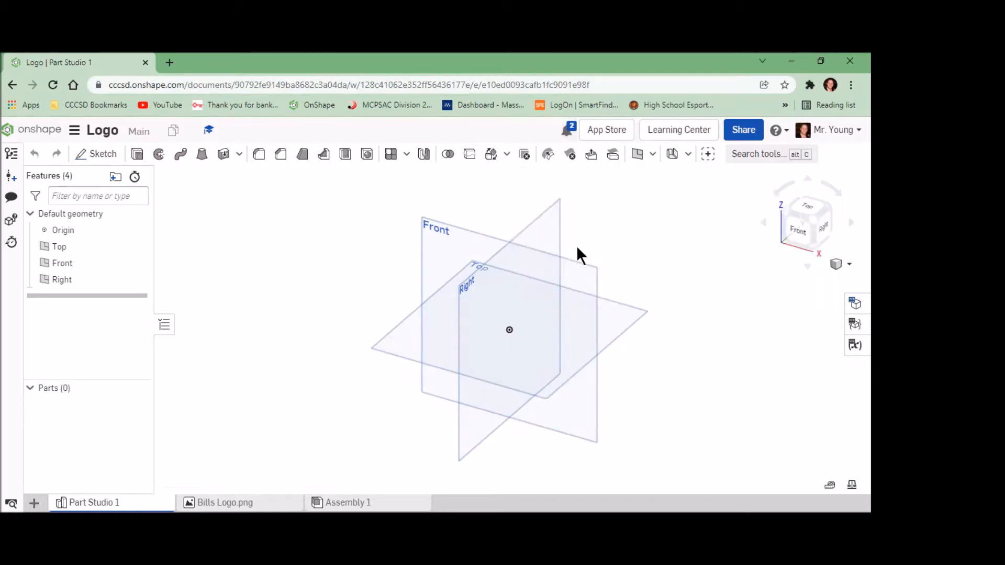
# Start a sketch on the Front plane and hide the Top and Right planes
pyautogui.click(97, 155)
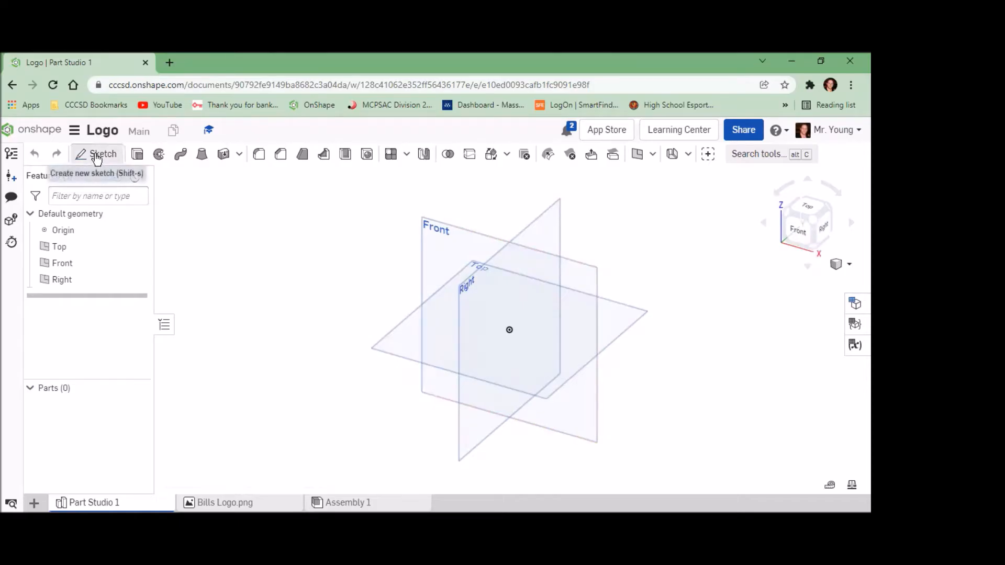
pyautogui.click(436, 232)
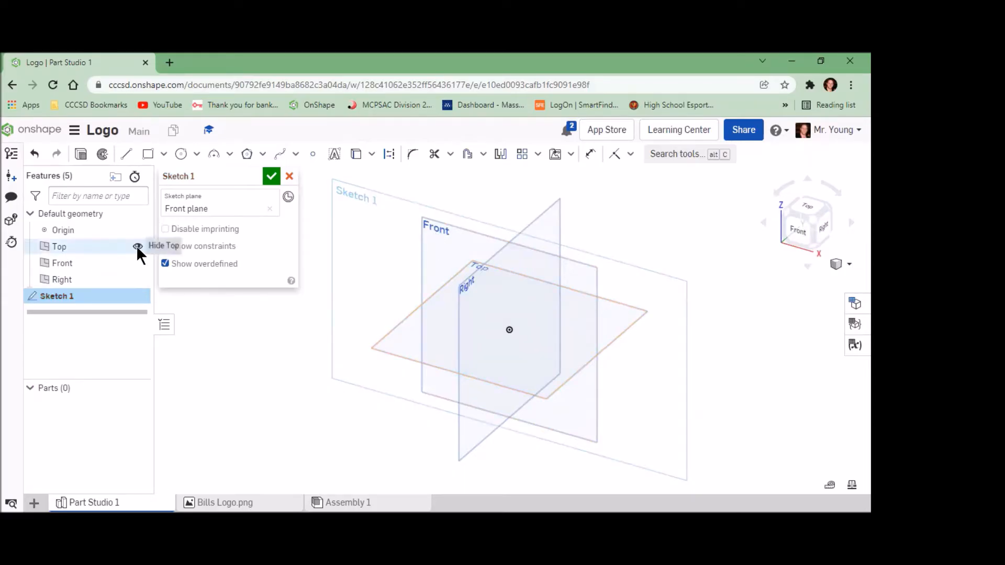
pyautogui.click(138, 247)
pyautogui.click(137, 279)
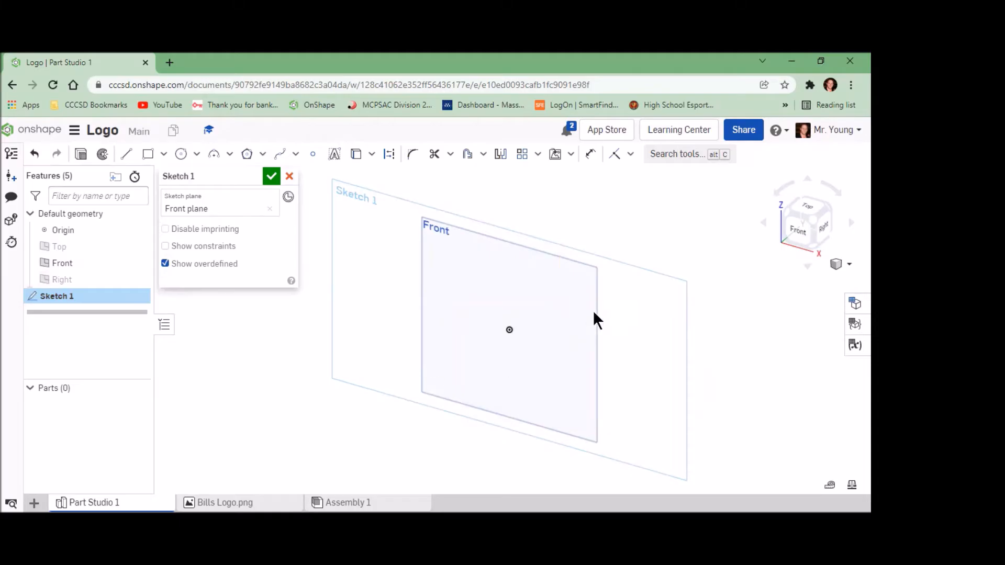
# Insert Bills Logo.png into the sketch, placing its image rectangle across the Front plane
pyautogui.click(571, 157)
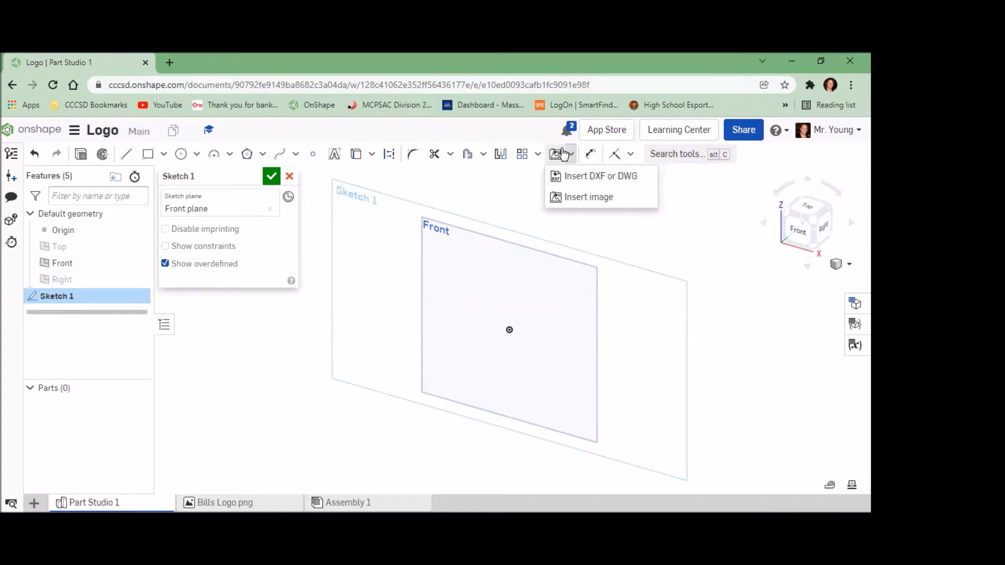
pyautogui.click(571, 158)
pyautogui.click(570, 157)
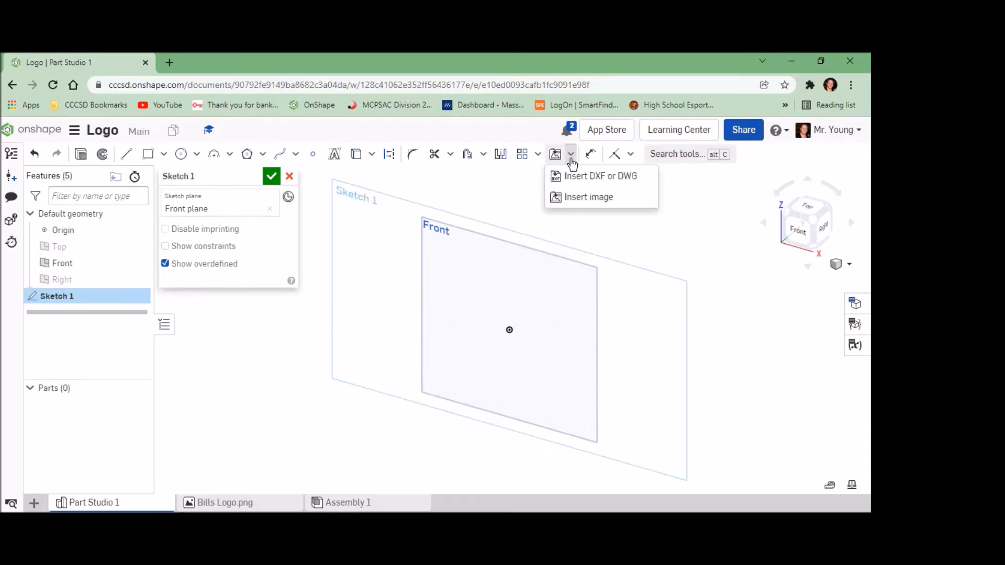
pyautogui.click(577, 200)
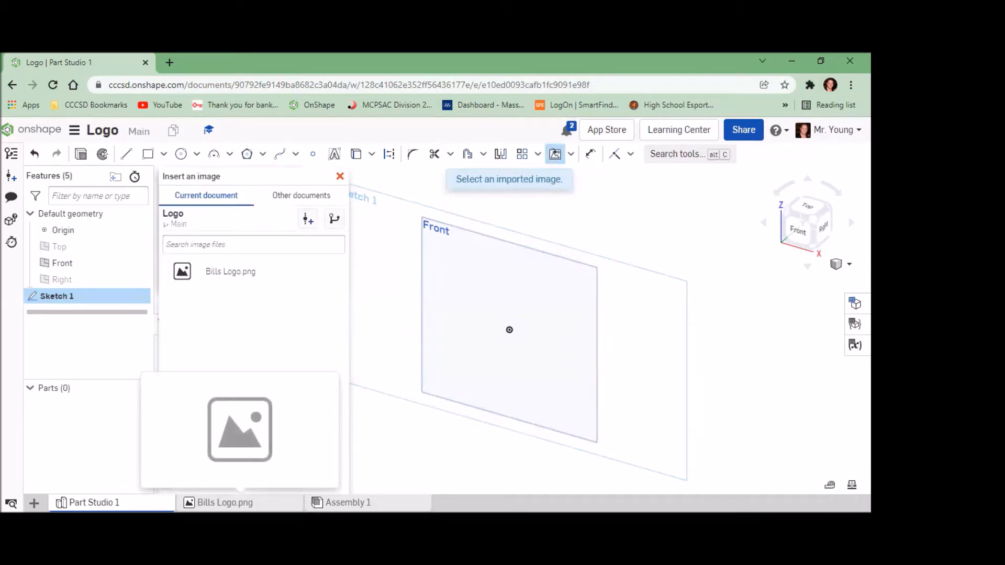
pyautogui.click(223, 279)
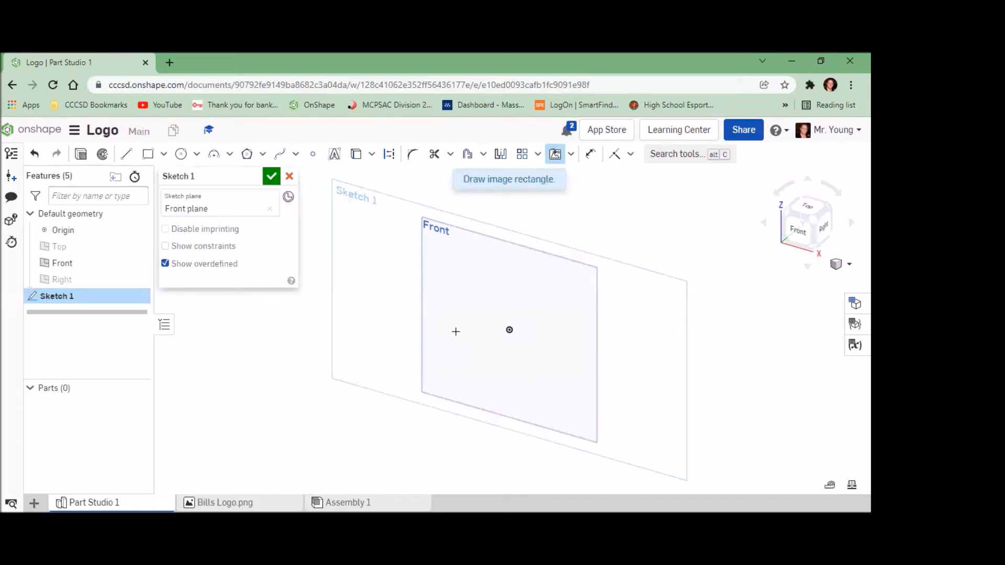
pyautogui.click(440, 246)
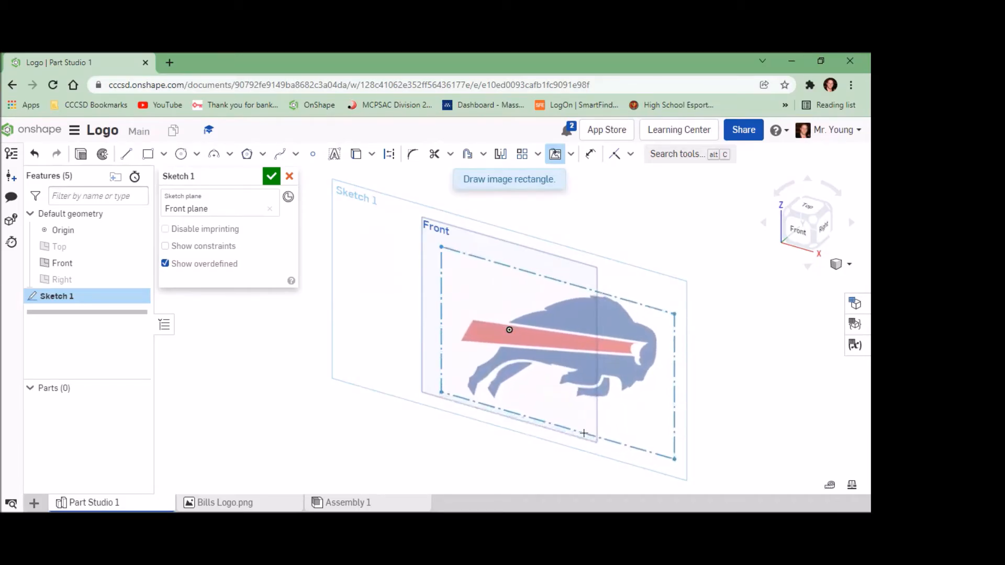
pyautogui.click(583, 432)
# Facing the Front plane, start a spline where the hump meets the head and trace around the buffalo's face to the chin
pyautogui.moveTo(741, 378)
pyautogui.mouseDown(button='right')
pyautogui.moveTo(700, 392)
pyautogui.moveTo(750, 371)
pyautogui.mouseUp(button='right')
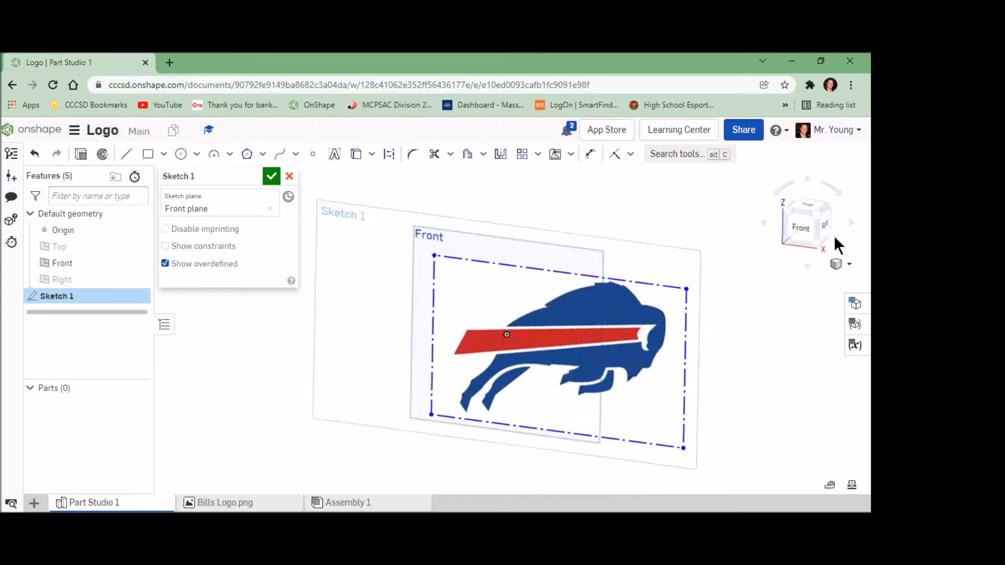
pyautogui.click(802, 229)
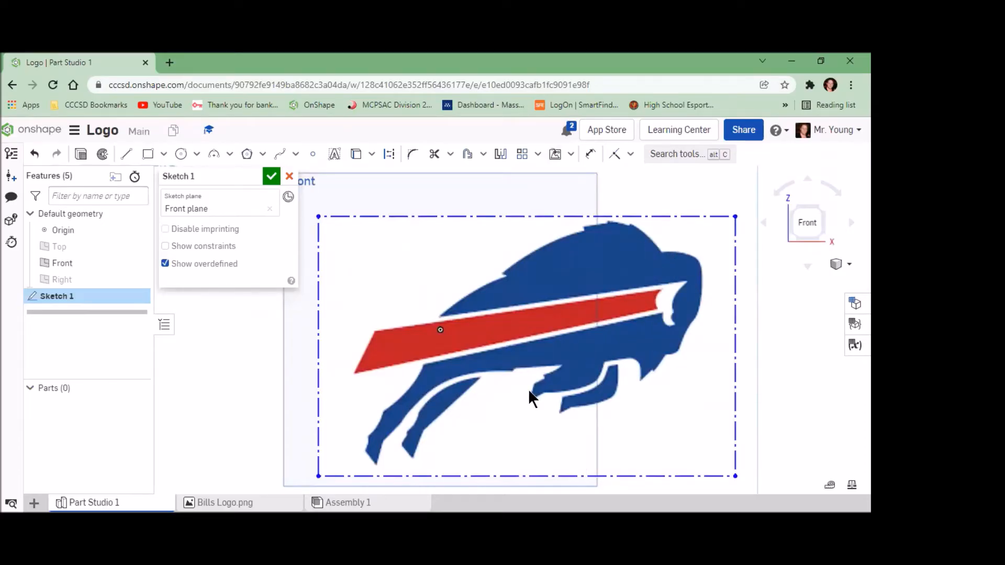
pyautogui.click(280, 159)
pyautogui.click(281, 157)
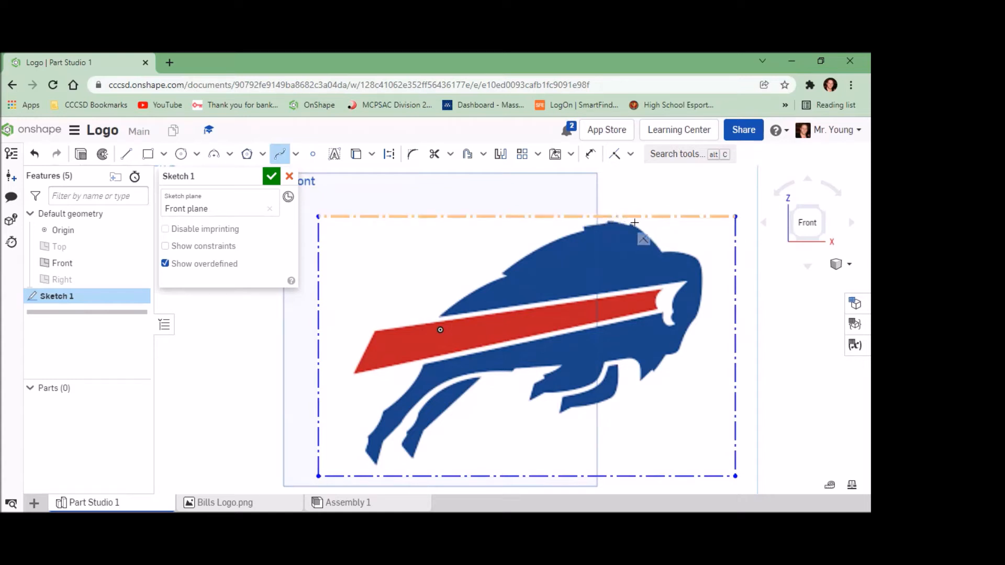
pyautogui.scroll(3, 607, 226)
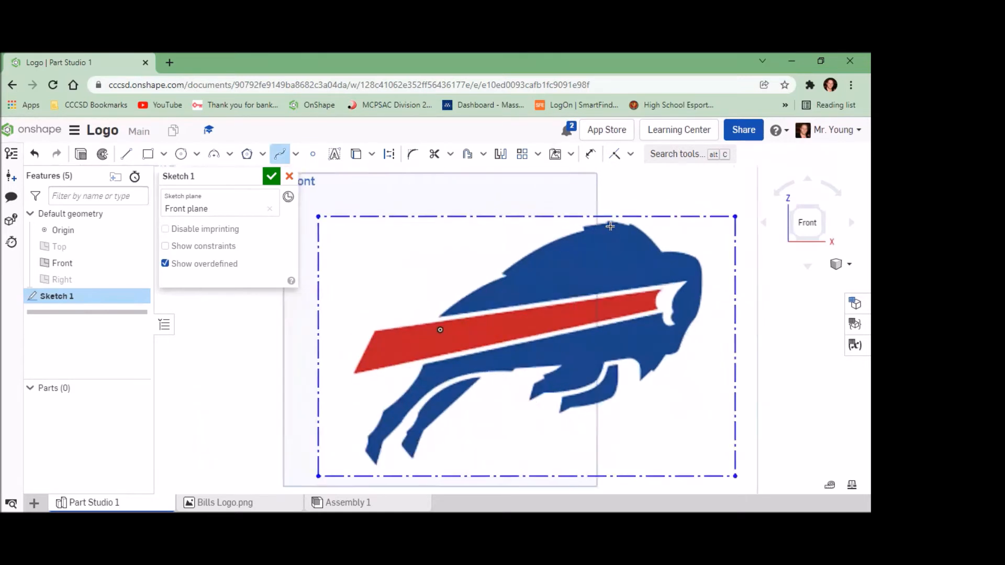
pyautogui.scroll(4, 610, 226)
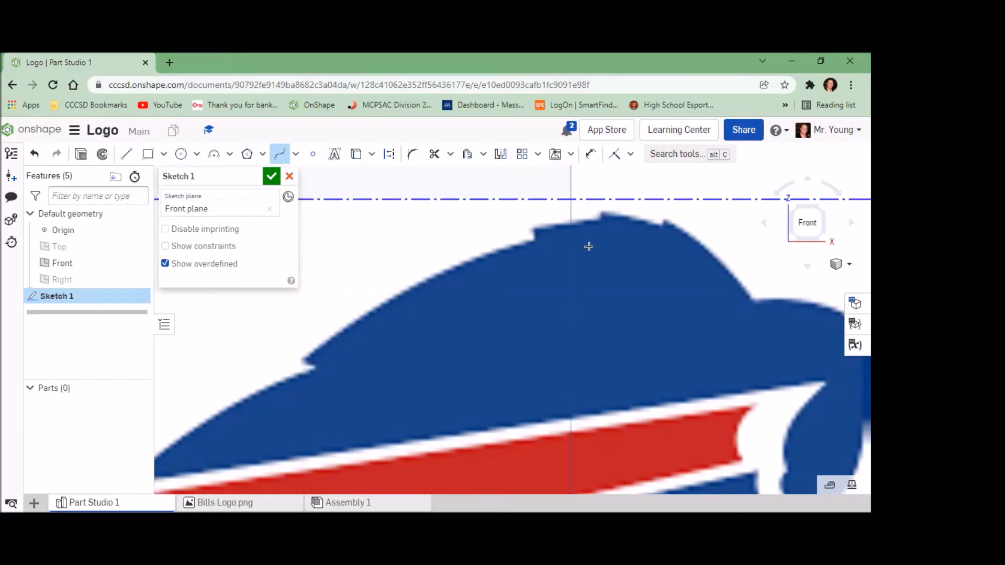
pyautogui.scroll(-5, 644, 295)
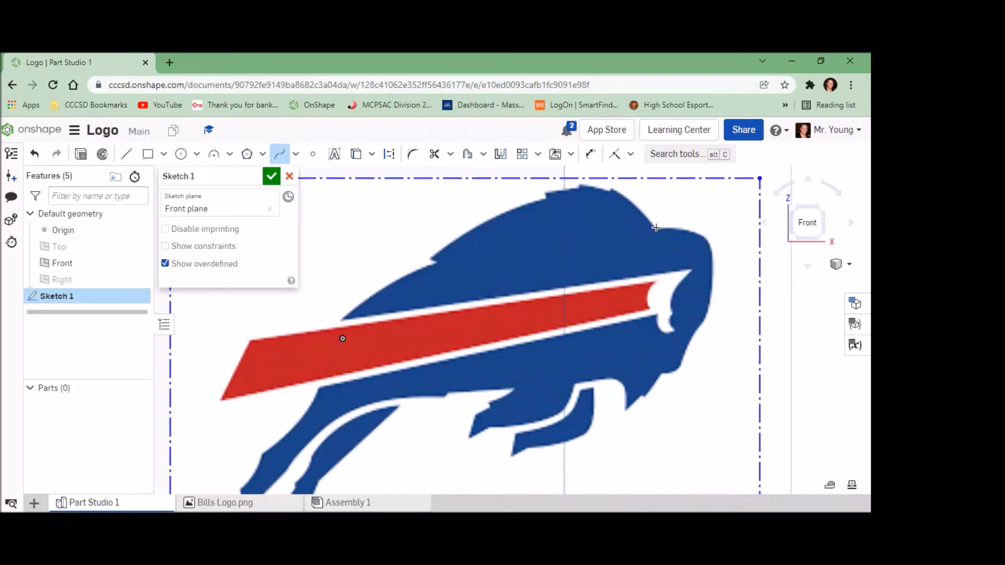
pyautogui.click(656, 227)
pyautogui.click(683, 229)
pyautogui.click(708, 240)
pyautogui.scroll(1, 709, 306)
pyautogui.scroll(3, 709, 305)
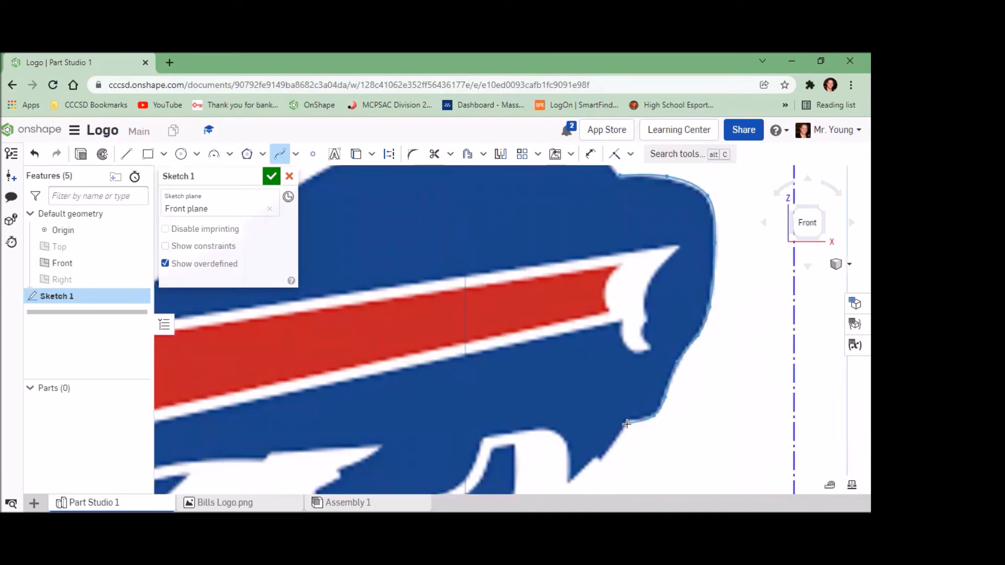
# Continue the spline from the beard around both front legs and along the belly edge
pyautogui.click(553, 430)
pyautogui.click(517, 432)
pyautogui.moveTo(527, 423); pyautogui.dragTo(580, 310, button='middle')
pyautogui.click(570, 358)
pyautogui.click(566, 387)
pyautogui.click(427, 448)
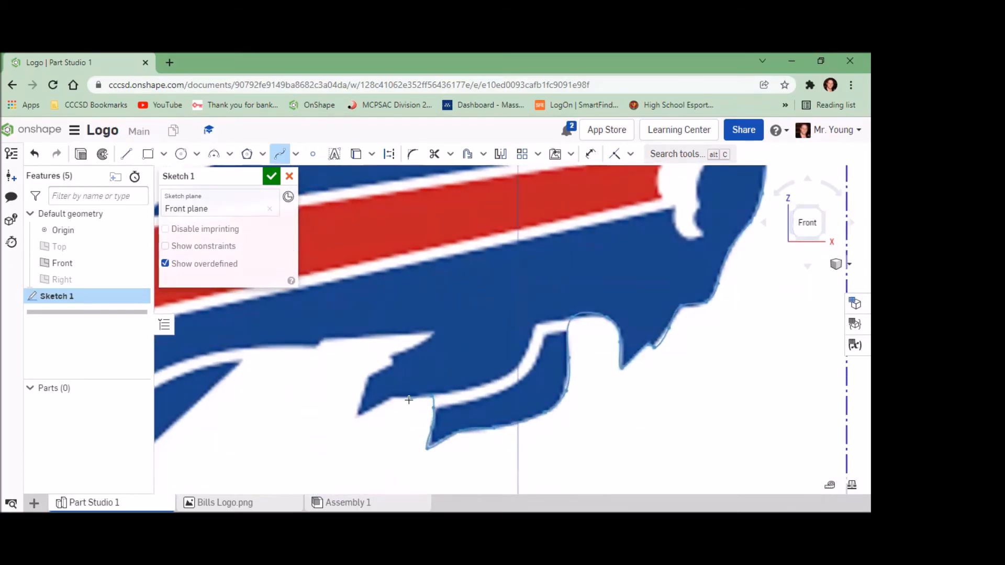
pyautogui.click(357, 417)
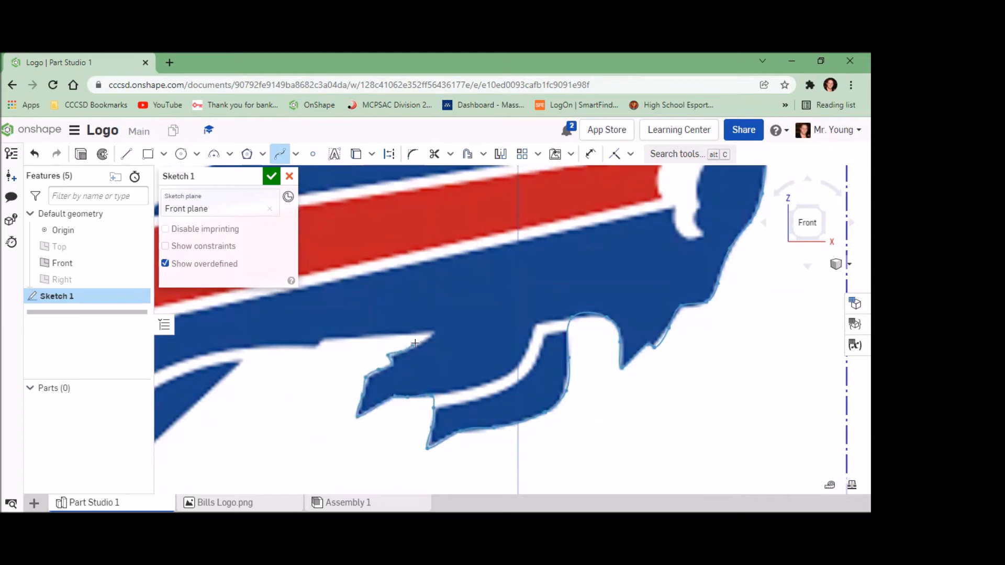
pyautogui.click(431, 331)
pyautogui.click(318, 346)
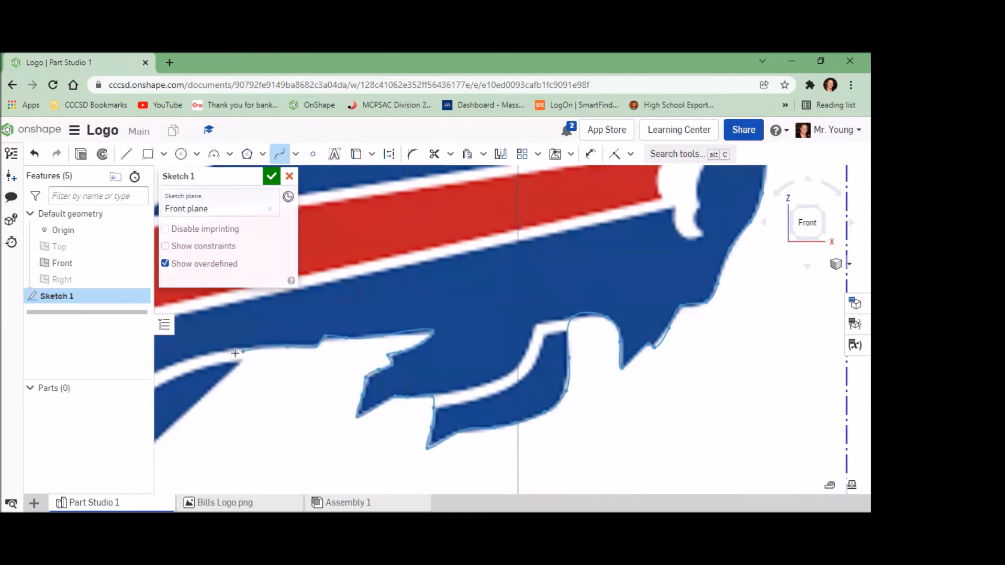
# Continue the spline down the nearer rear leg, around its hoof and back up its inner edge
pyautogui.moveTo(247, 348); pyautogui.dragTo(529, 279, button='middle')
pyautogui.click(533, 280)
pyautogui.click(512, 308)
pyautogui.click(459, 357)
pyautogui.click(408, 398)
pyautogui.click(387, 419)
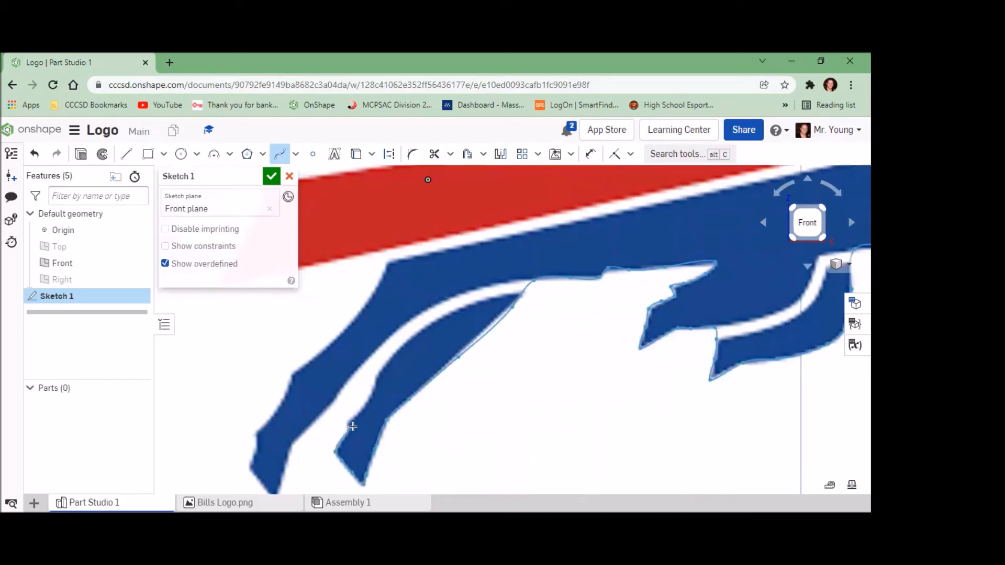
pyautogui.click(394, 350)
pyautogui.click(429, 325)
pyautogui.click(462, 295)
# Trace the spline down the rearmost leg, around its hoof and up its outer edge to the red stripe
pyautogui.click(389, 339)
pyautogui.click(344, 384)
pyautogui.click(330, 408)
pyautogui.click(292, 443)
pyautogui.moveTo(283, 468); pyautogui.dragTo(338, 388, button='middle')
pyautogui.click(339, 393)
pyautogui.click(329, 423)
pyautogui.click(316, 403)
pyautogui.click(300, 389)
pyautogui.click(310, 369)
pyautogui.click(308, 354)
pyautogui.click(329, 337)
pyautogui.click(346, 290)
pyautogui.click(377, 268)
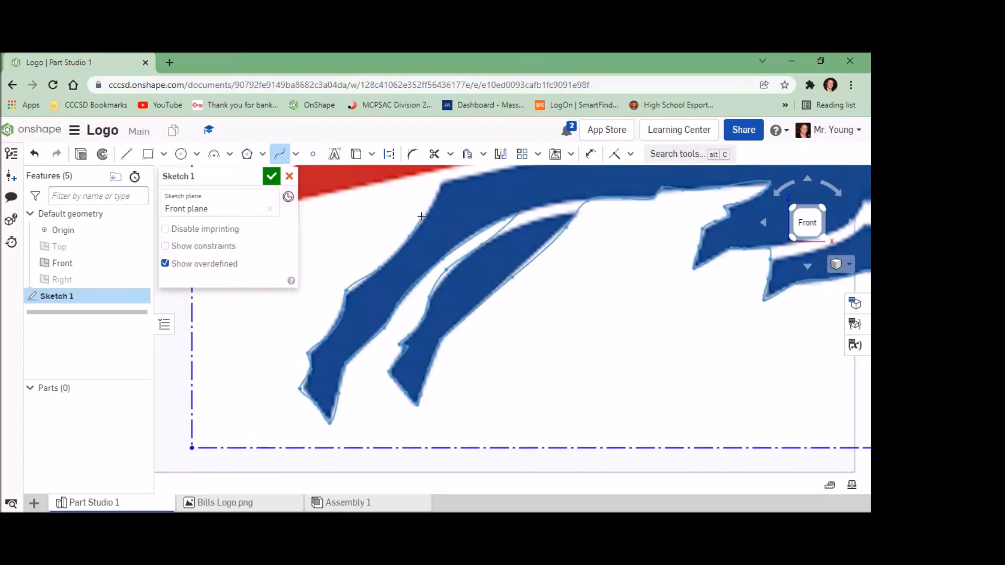
pyautogui.click(441, 183)
# Trace the spline along the blue body's edge below the red stripe up to the white crescent on the head
pyautogui.scroll(1, 441, 182)
pyautogui.moveTo(441, 182); pyautogui.dragTo(307, 331, button='middle')
pyautogui.click(437, 302)
pyautogui.click(515, 285)
pyautogui.click(644, 257)
pyautogui.click(752, 237)
pyautogui.moveTo(752, 237); pyautogui.dragTo(499, 350, button='middle')
pyautogui.click(498, 350)
pyautogui.click(735, 295)
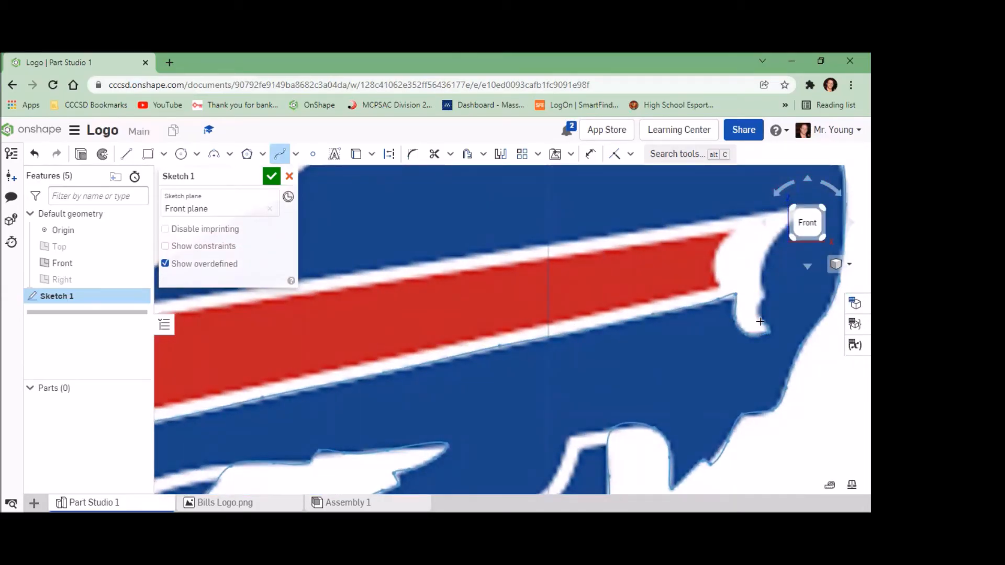
# Trace the spline around the white crescent on the head and back along the blue edge above the red stripe
pyautogui.click(775, 236)
pyautogui.moveTo(775, 236); pyautogui.dragTo(713, 289, button='middle')
pyautogui.click(740, 263)
pyautogui.click(684, 271)
pyautogui.click(570, 291)
pyautogui.click(403, 310)
pyautogui.click(225, 338)
# Trace the spline up the back and over the hump to close the buffalo outline, and finish the sketch
pyautogui.moveTo(264, 321); pyautogui.dragTo(440, 286, button='middle')
pyautogui.click(389, 309)
pyautogui.click(466, 249)
pyautogui.click(520, 217)
pyautogui.click(555, 201)
pyautogui.moveTo(586, 192)
pyautogui.mouseDown(button='middle')
pyautogui.moveTo(414, 297)
pyautogui.moveTo(359, 346)
pyautogui.mouseUp(button='middle')
pyautogui.click(449, 269)
pyautogui.click(506, 239)
pyautogui.click(554, 222)
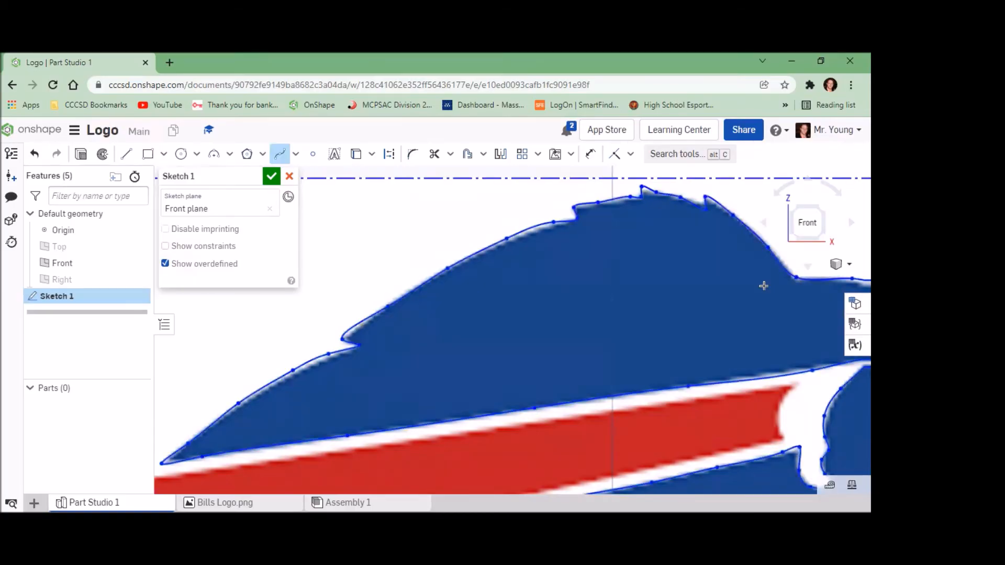
pyautogui.scroll(-5, 670, 316)
pyautogui.scroll(-2, 660, 330)
pyautogui.moveTo(653, 328); pyautogui.dragTo(595, 247, button='middle')
pyautogui.moveTo(571, 293); pyautogui.dragTo(560, 276, button='middle')
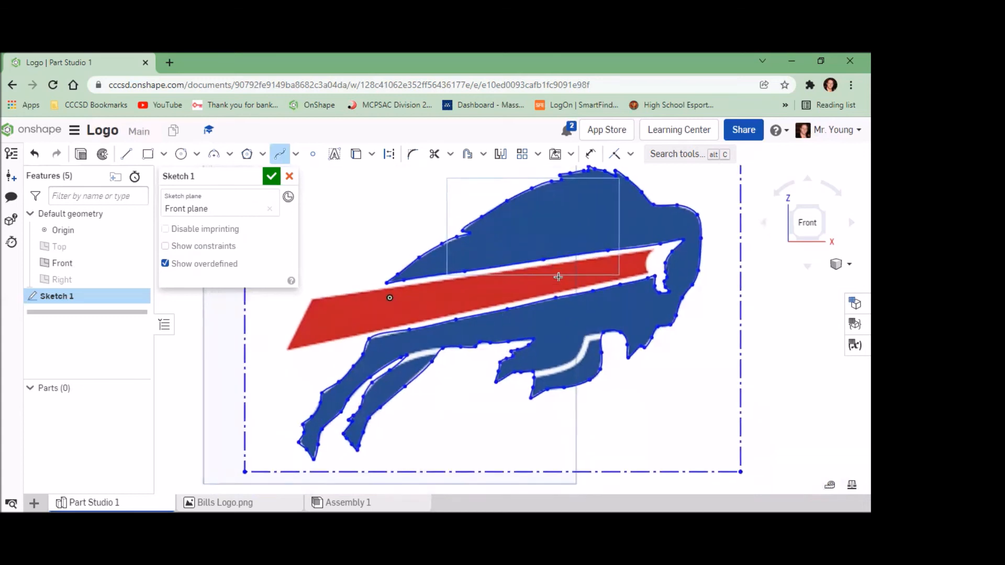
pyautogui.click(271, 176)
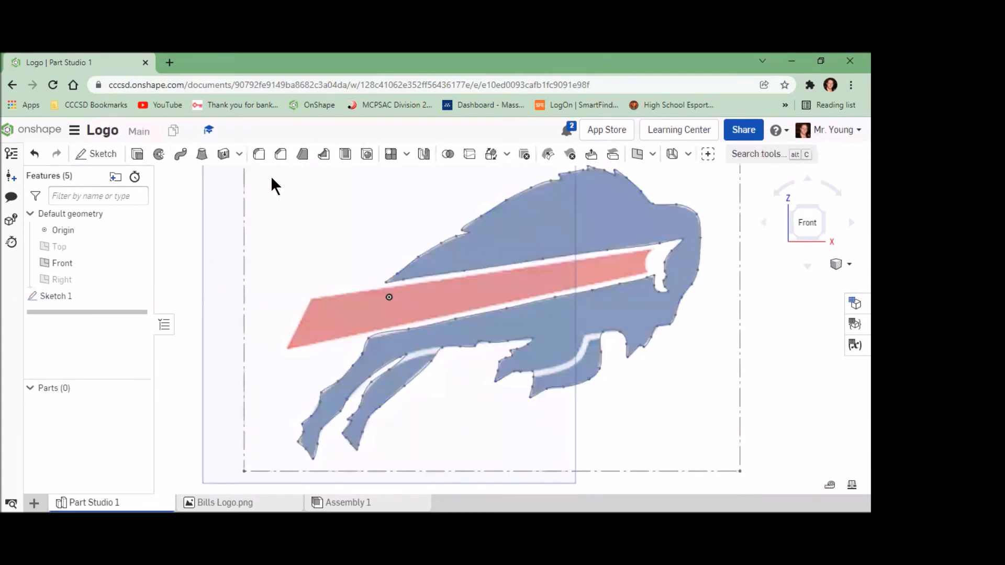
# Extrude the traced buffalo region as a new solid with a blind depth of 1 in
pyautogui.click(138, 155)
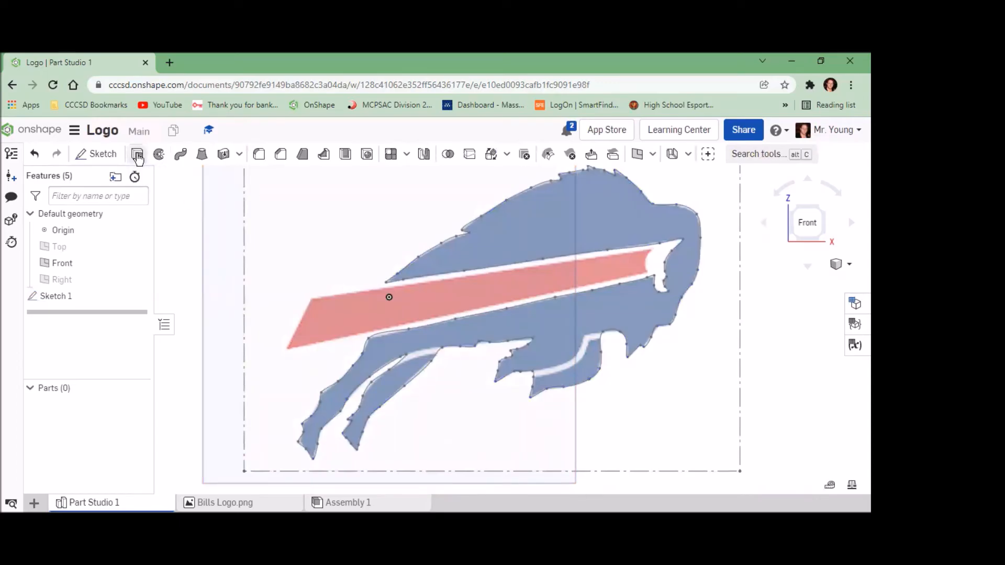
pyautogui.click(592, 222)
pyautogui.moveTo(643, 310)
pyautogui.mouseDown(button='right')
pyautogui.moveTo(636, 335)
pyautogui.moveTo(601, 347)
pyautogui.mouseUp(button='right')
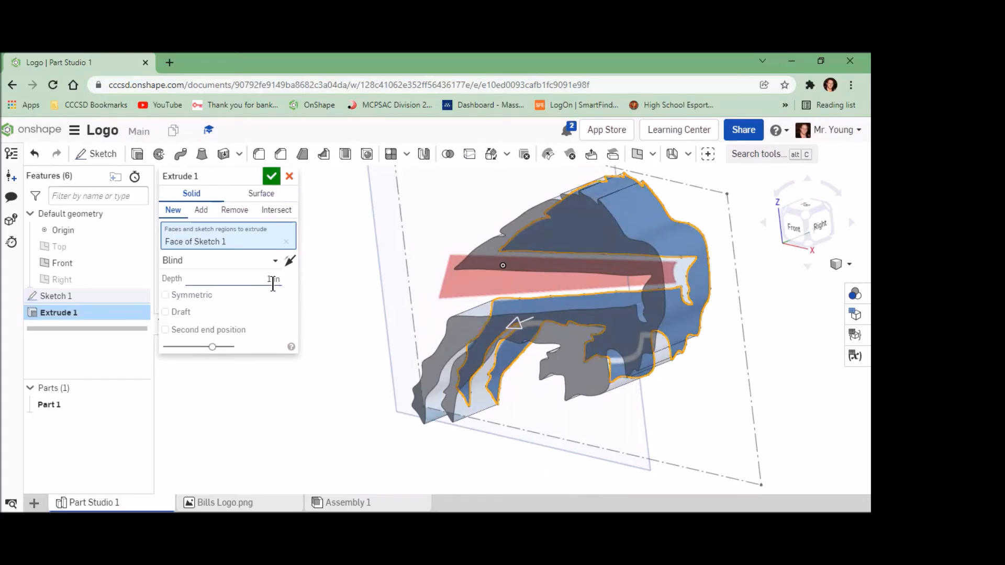
pyautogui.click(270, 176)
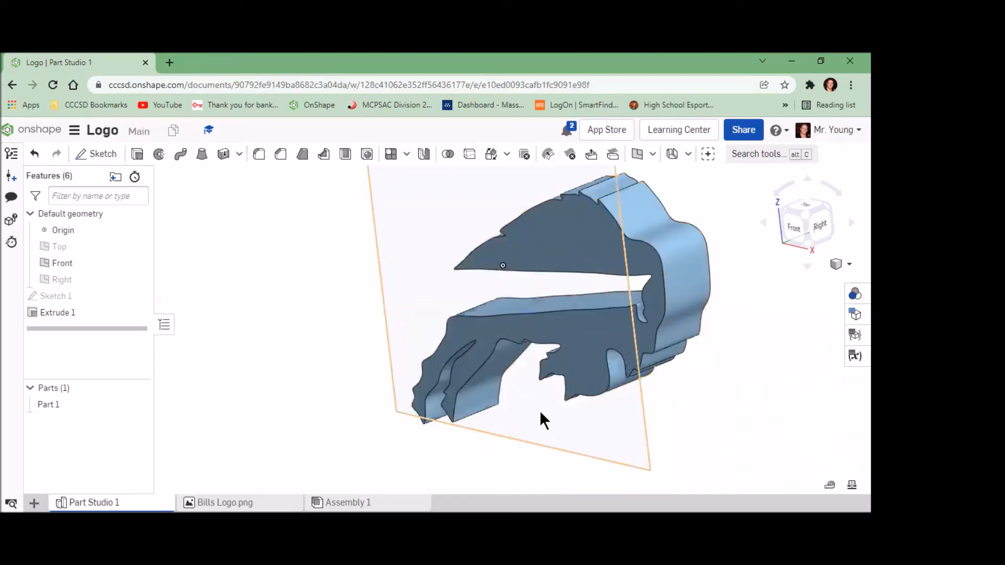
# Inspect the extruded buffalo from another angle and open the imported Bills Logo.png for viewing
pyautogui.moveTo(537, 413); pyautogui.dragTo(579, 411, button='right')
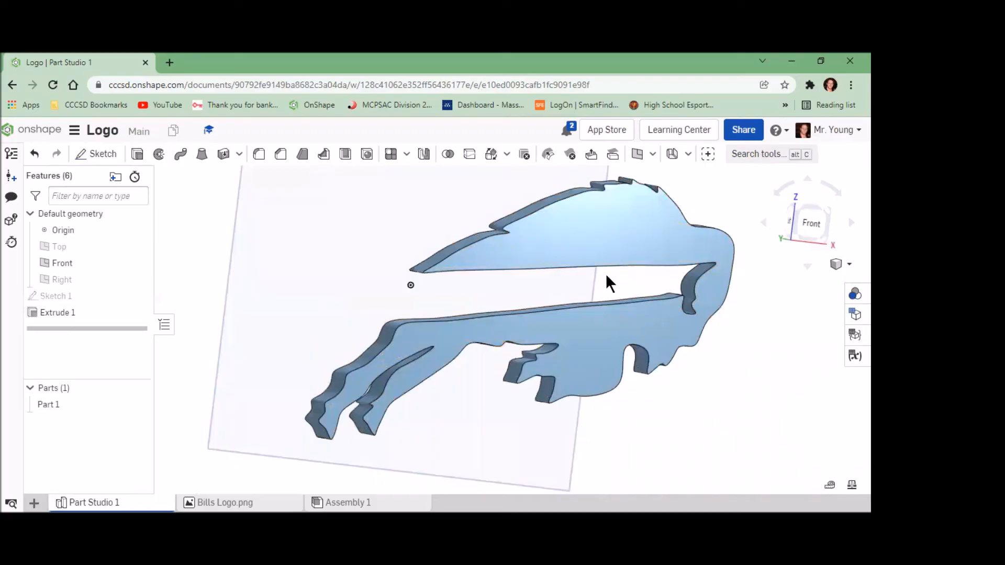
pyautogui.click(289, 502)
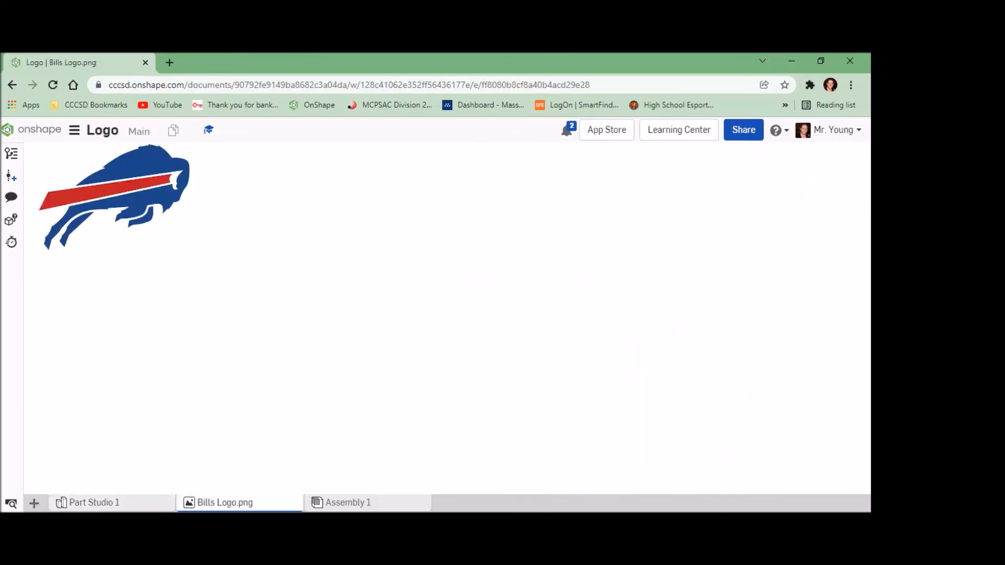
# Return to Part Studio 1 and show the extruded buffalo in an isometric view
pyautogui.click(89, 502)
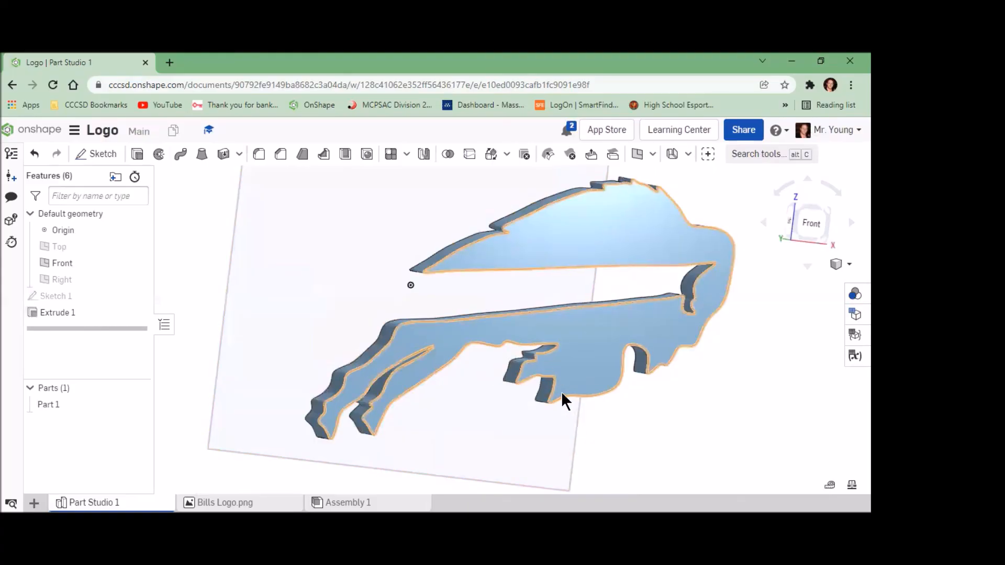
pyautogui.click(845, 266)
pyautogui.click(780, 250)
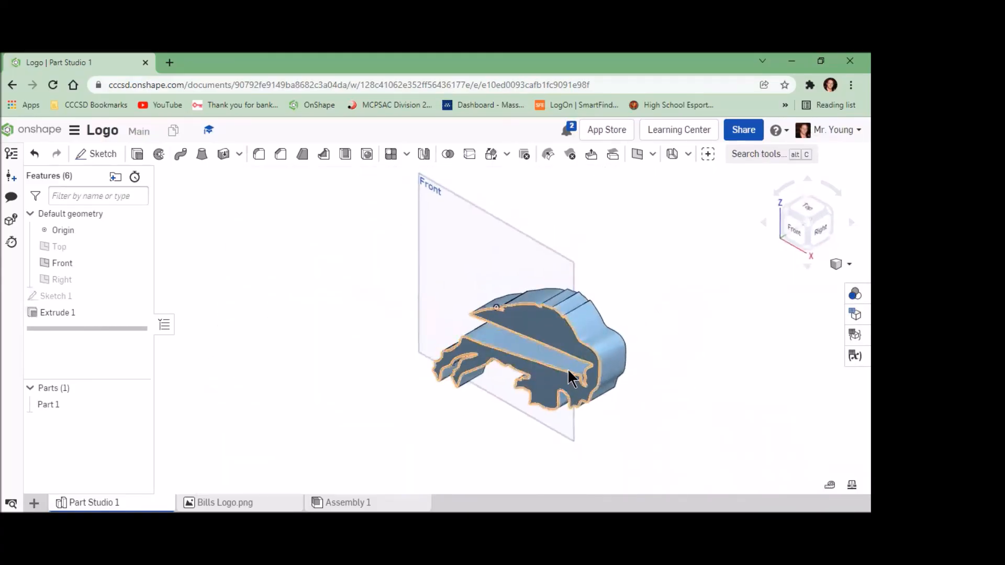
pyautogui.scroll(3, 566, 366)
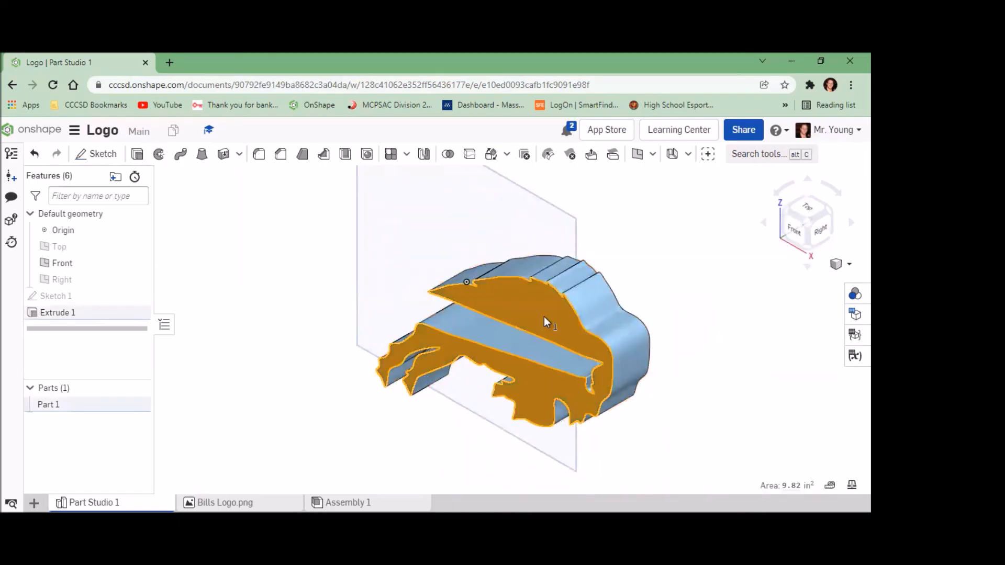
# Apply a blue face appearance to the extruded buffalo's front face and surrounding side face
pyautogui.click(627, 332)
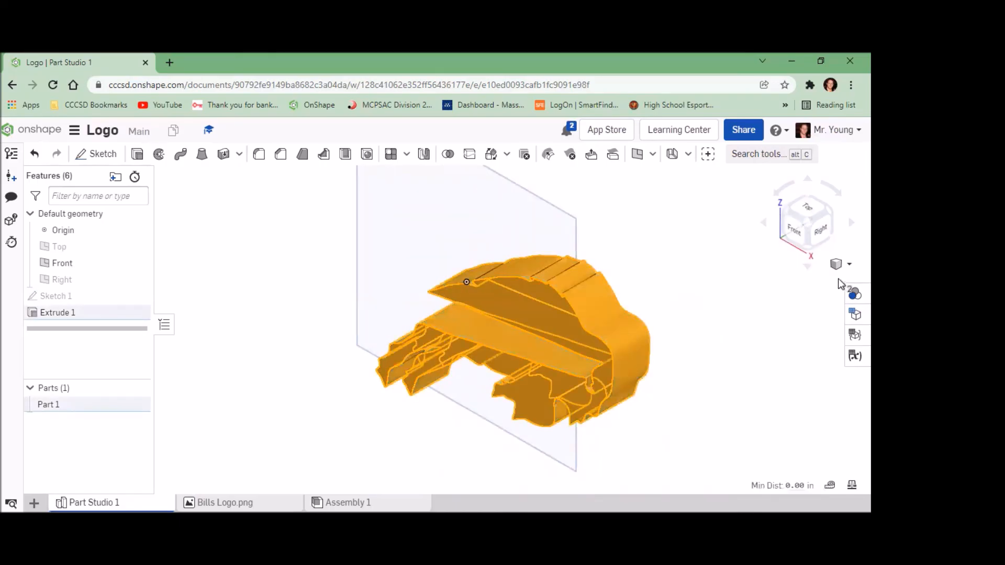
pyautogui.click(855, 294)
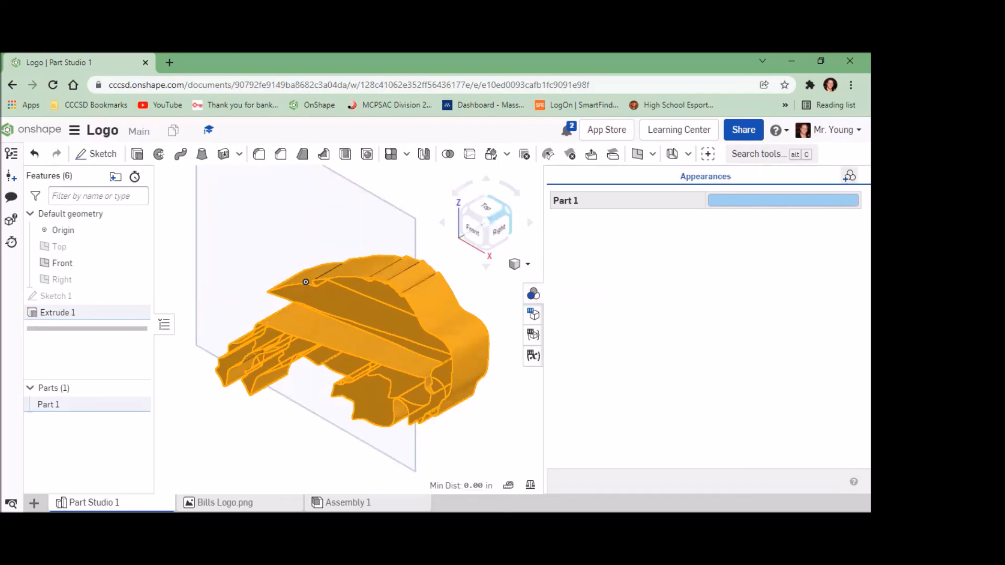
pyautogui.click(849, 176)
pyautogui.click(623, 219)
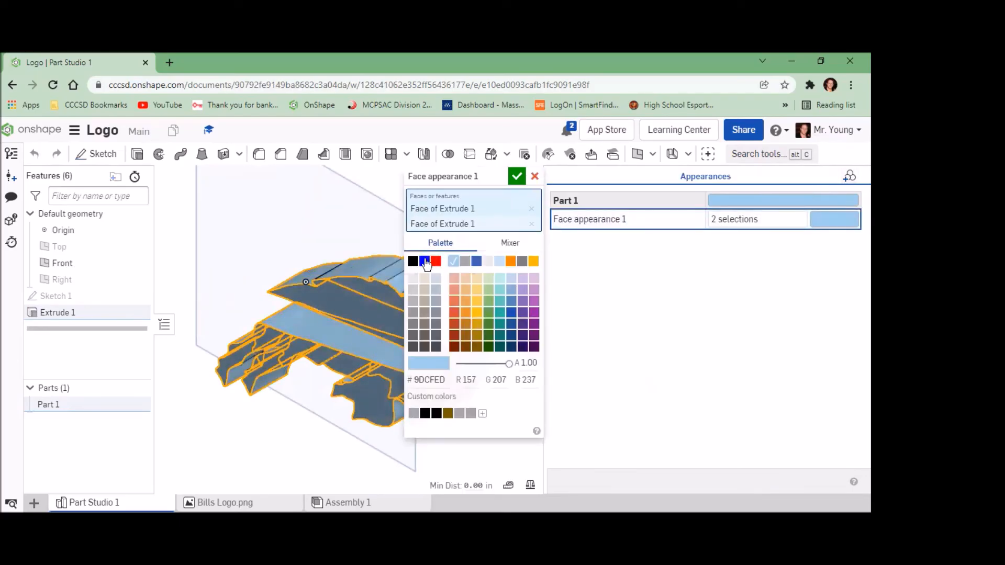
pyautogui.click(425, 262)
pyautogui.click(517, 178)
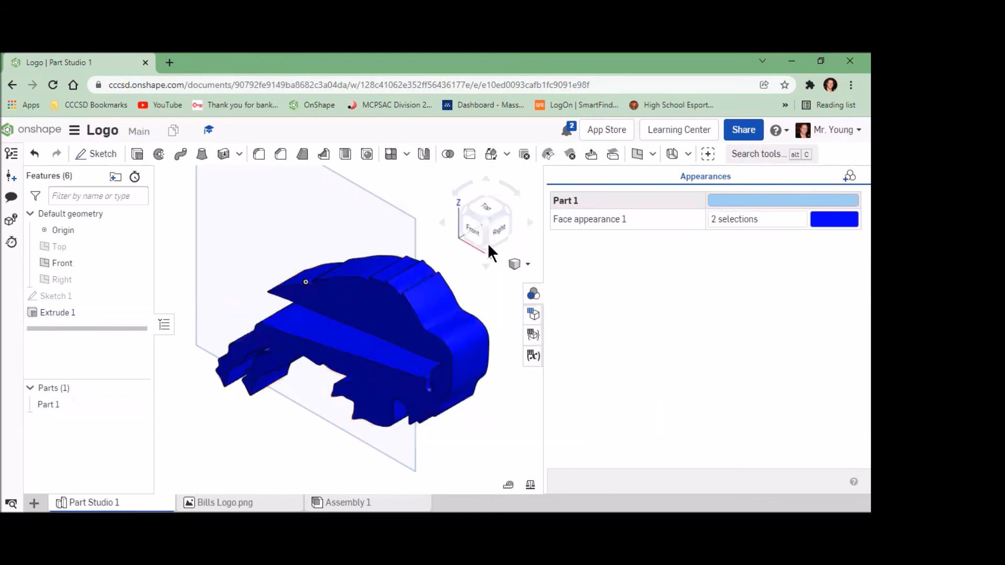
pyautogui.click(533, 294)
pyautogui.moveTo(715, 342); pyautogui.dragTo(674, 353, button='right')
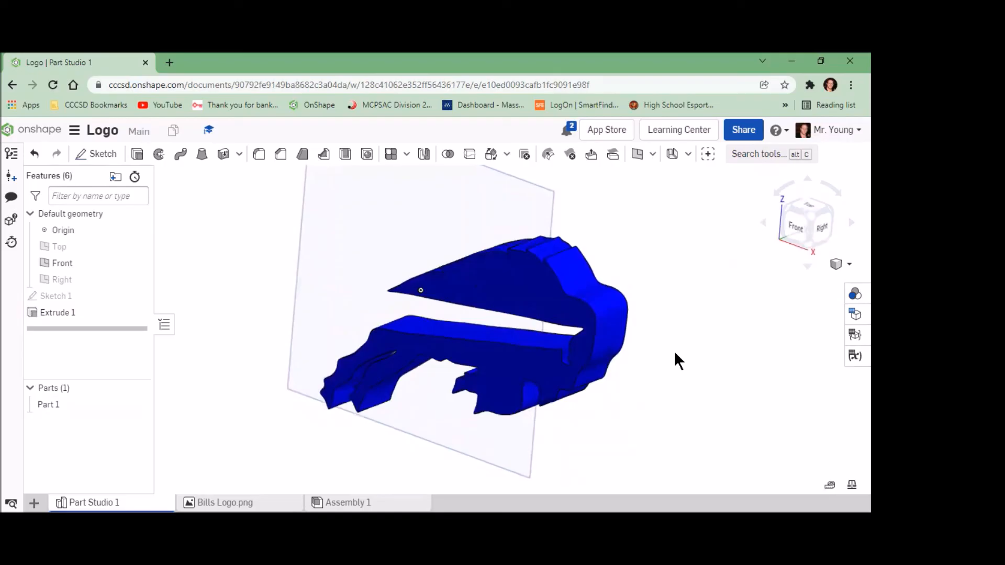
# Review the Logo document's share settings and the suggested recipients for individual sharing, and close them
pyautogui.click(744, 131)
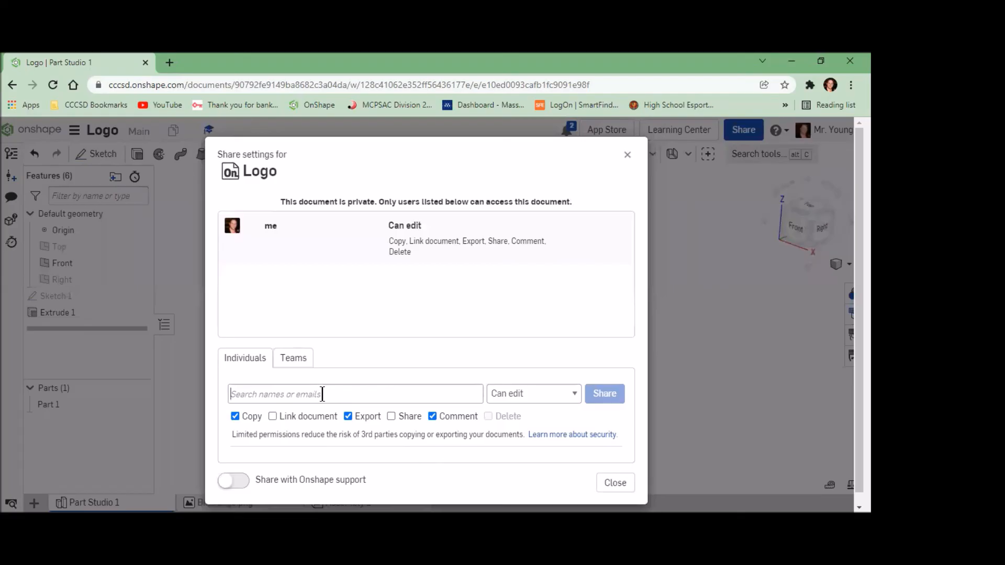
pyautogui.click(322, 394)
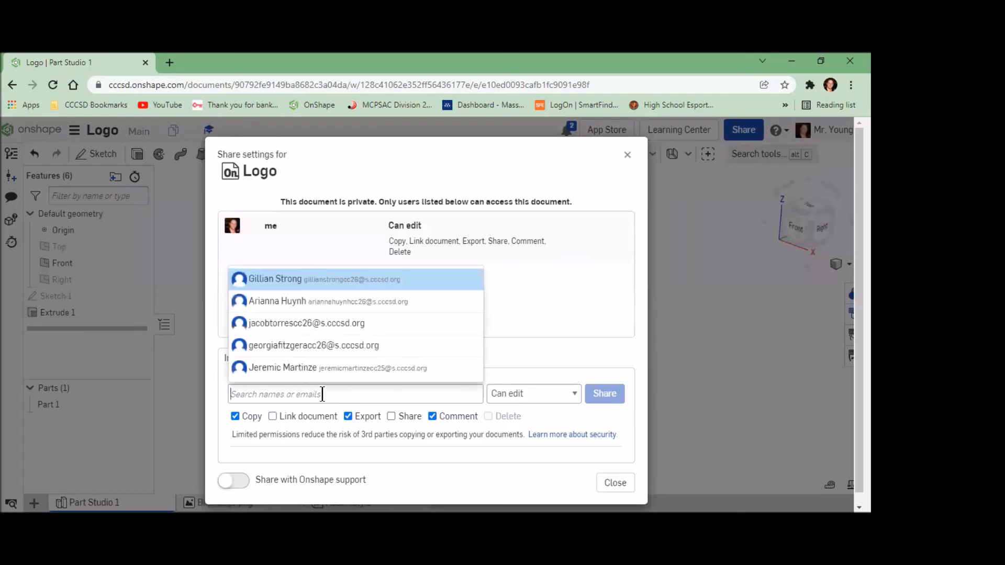
pyautogui.click(628, 155)
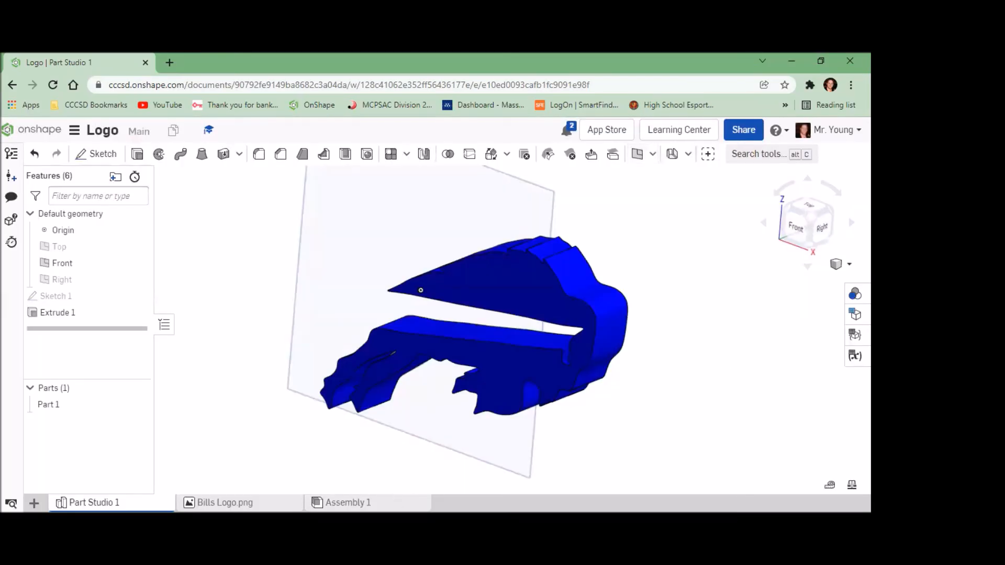
# Reopen the Logo document's share settings and bring up the permission level choices for an individual recipient
pyautogui.moveTo(107, 503)
pyautogui.click(746, 132)
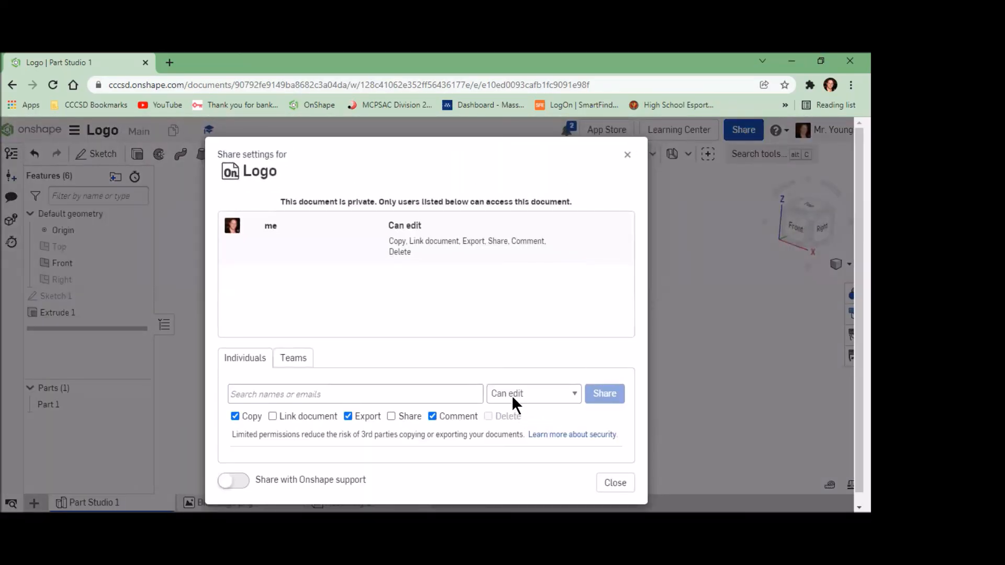
pyautogui.click(512, 399)
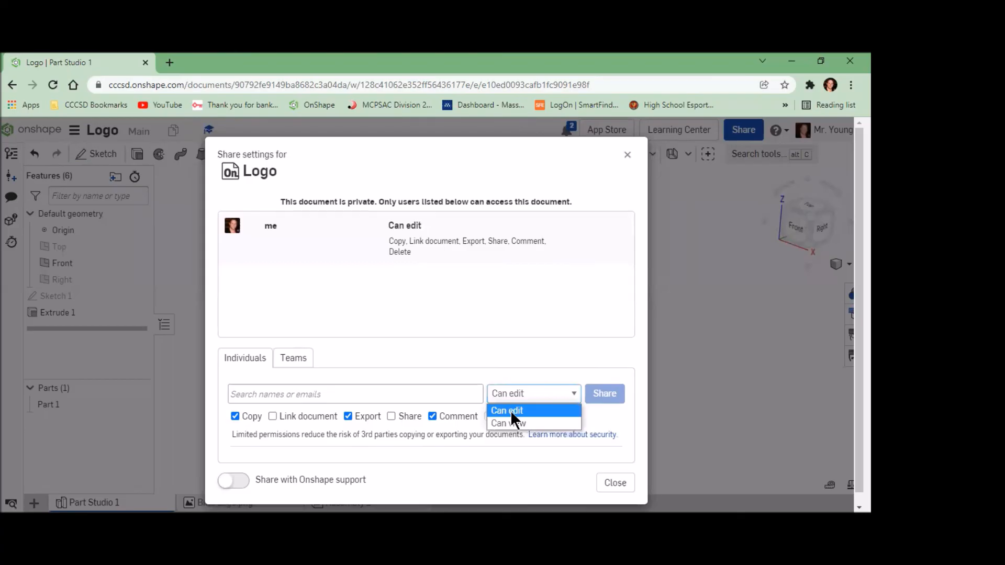